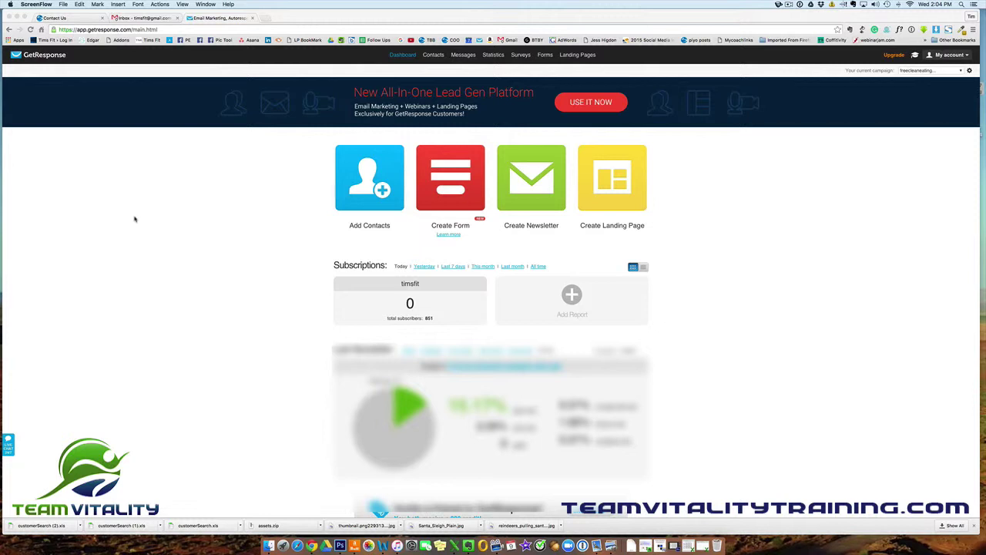
Switch to the Team Beachbody Coach Online Office and open the Customer Search report
click(75, 16)
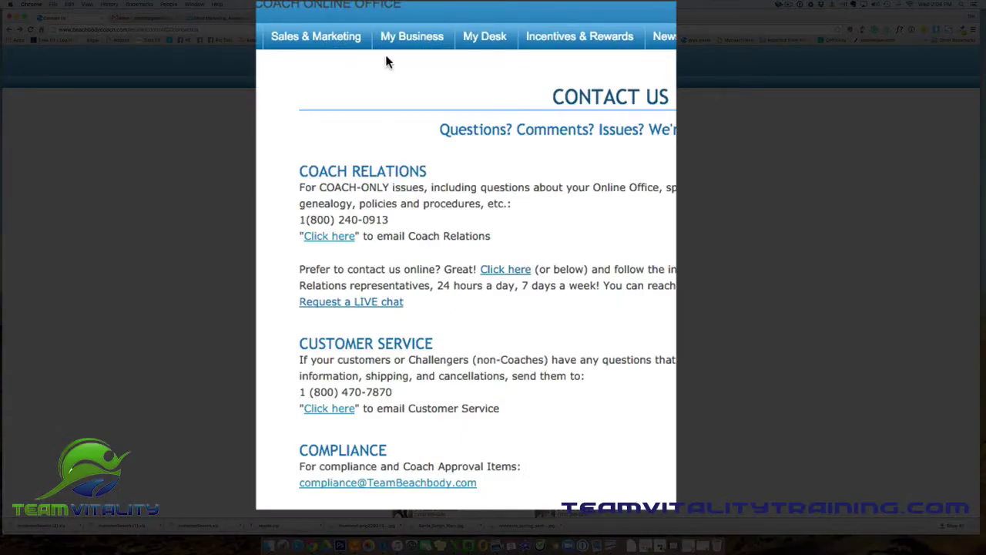
mouse_move(440, 87)
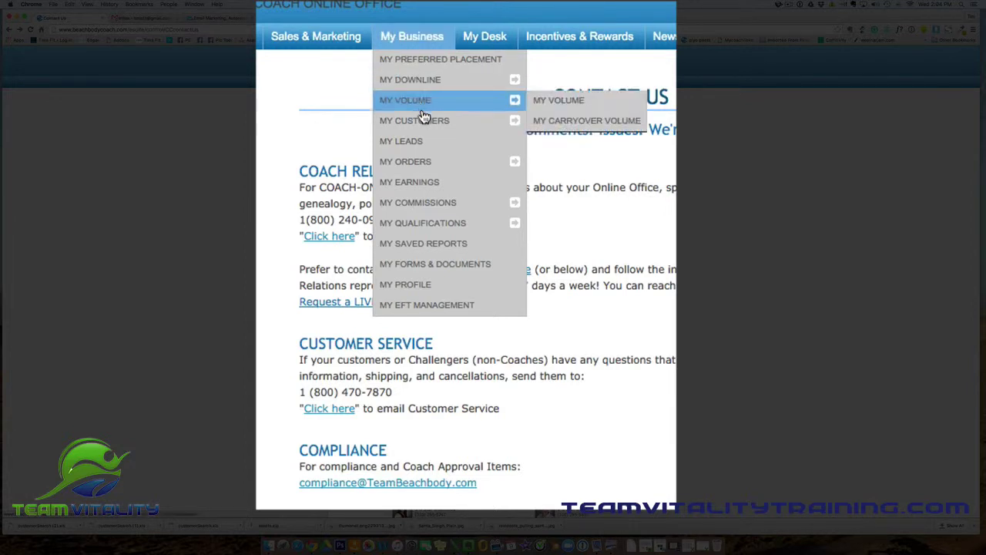
mouse_move(429, 131)
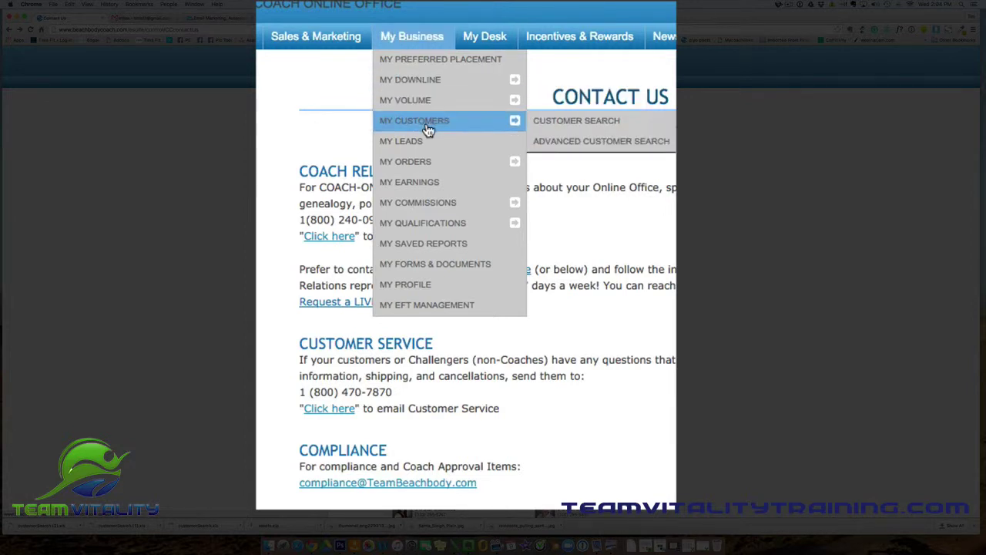
click(594, 125)
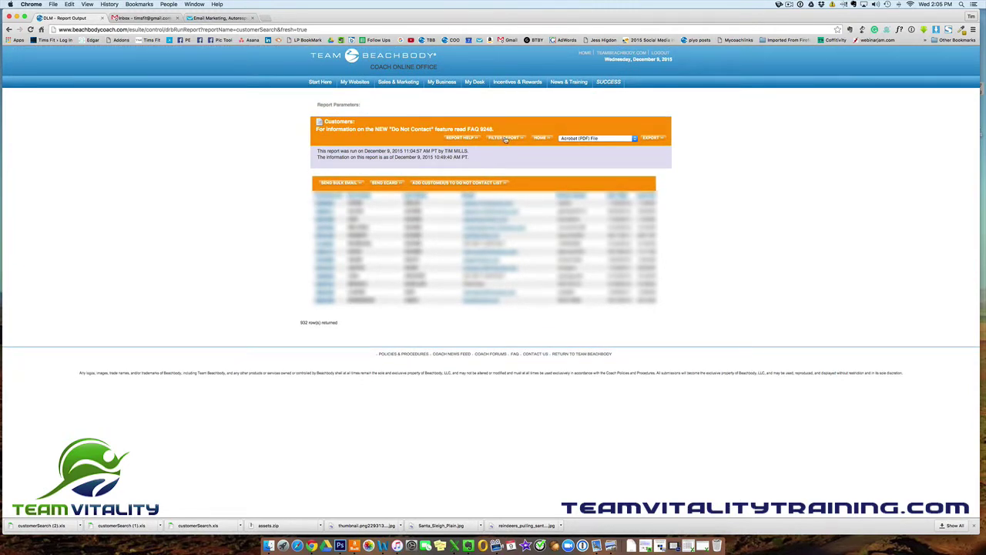
Filter the customer report and save its formatting with only the First Name, Last Name and Email columns included
click(506, 138)
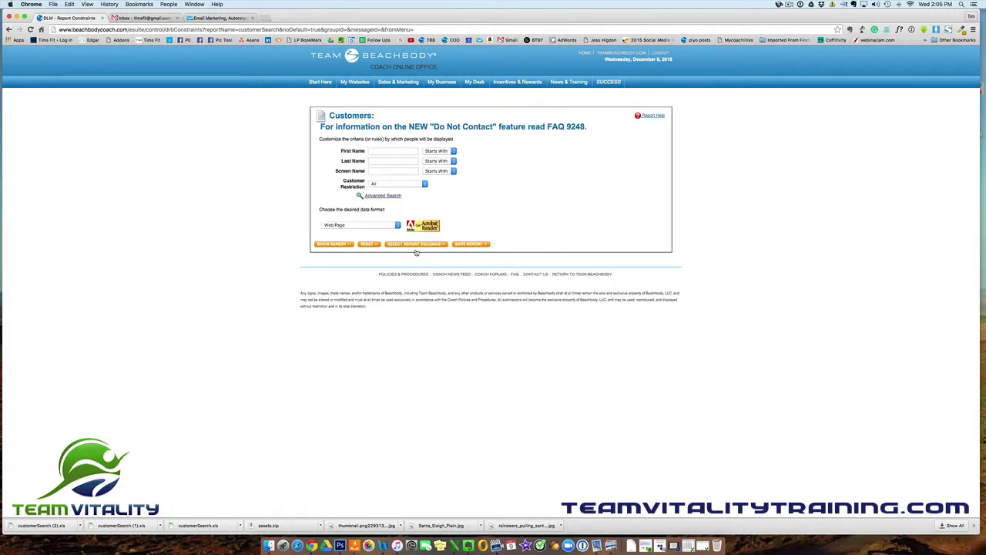
click(427, 245)
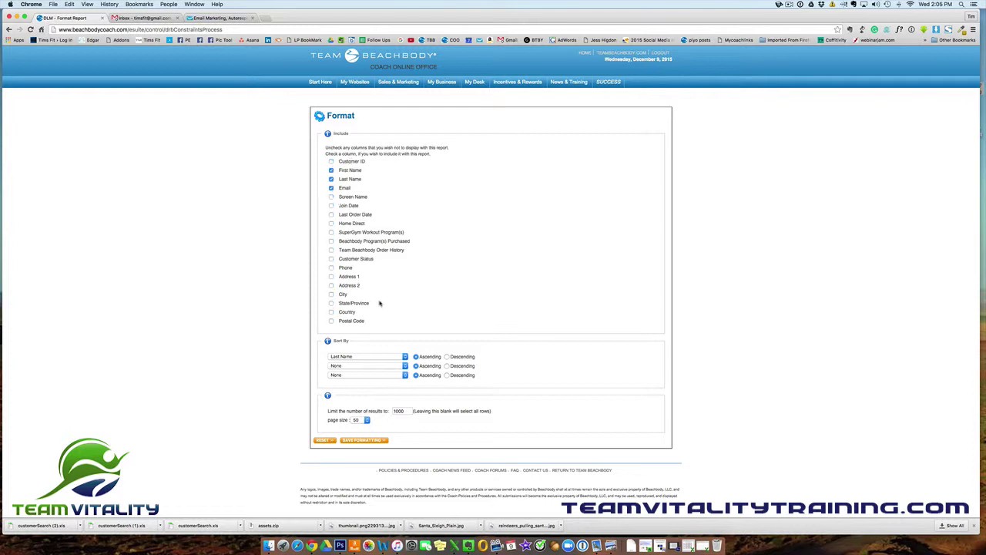
click(359, 441)
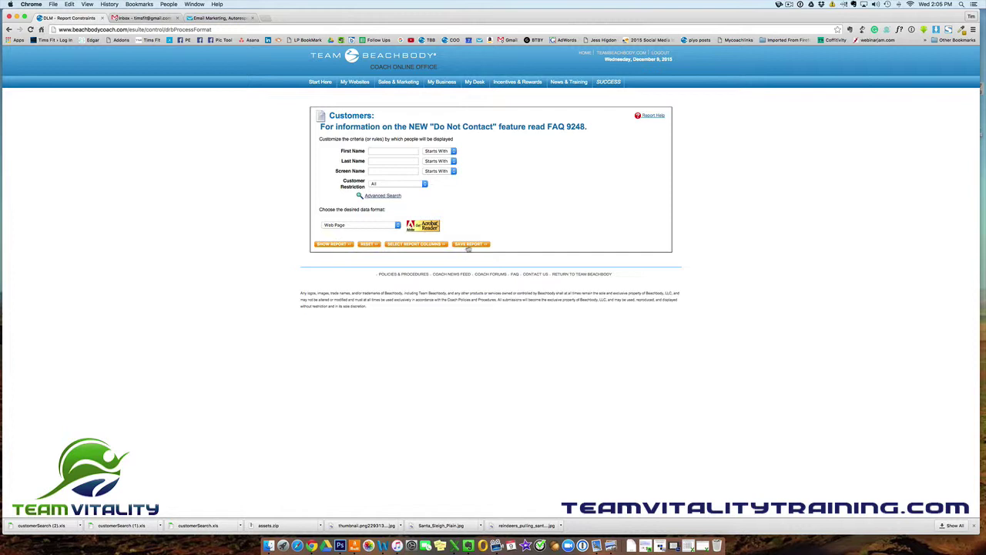
Generate the customer report in Excel format and open the downloaded customerSearch (3).xls file
click(398, 226)
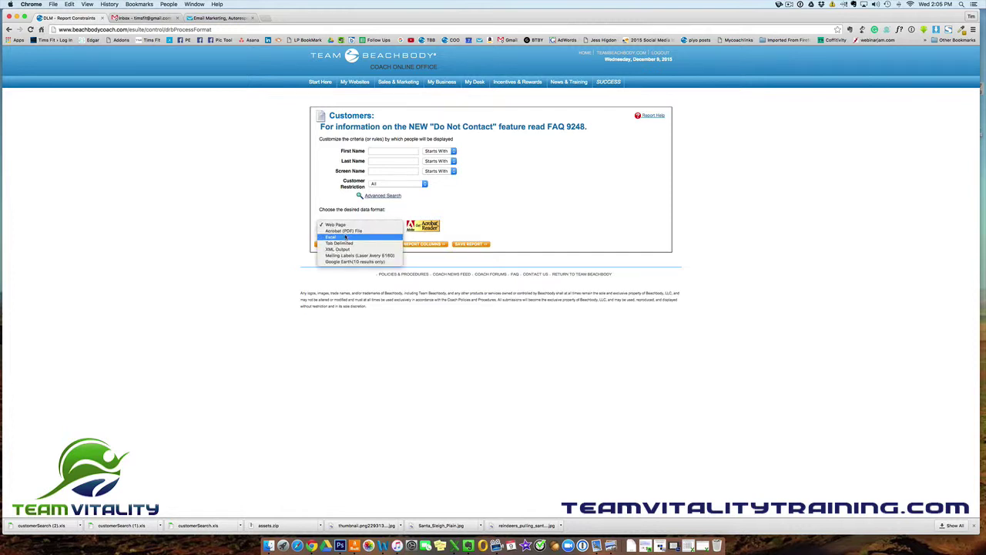
click(344, 237)
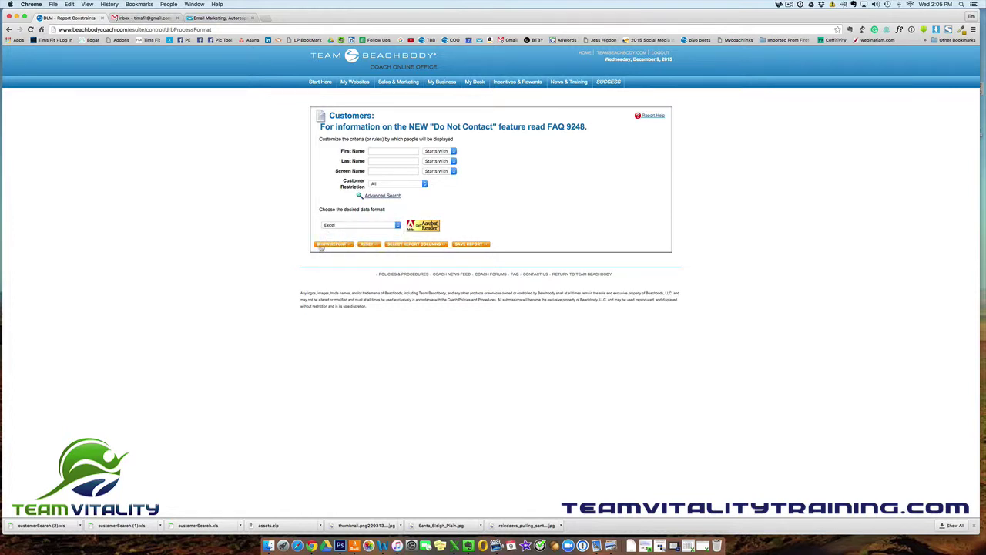
click(331, 245)
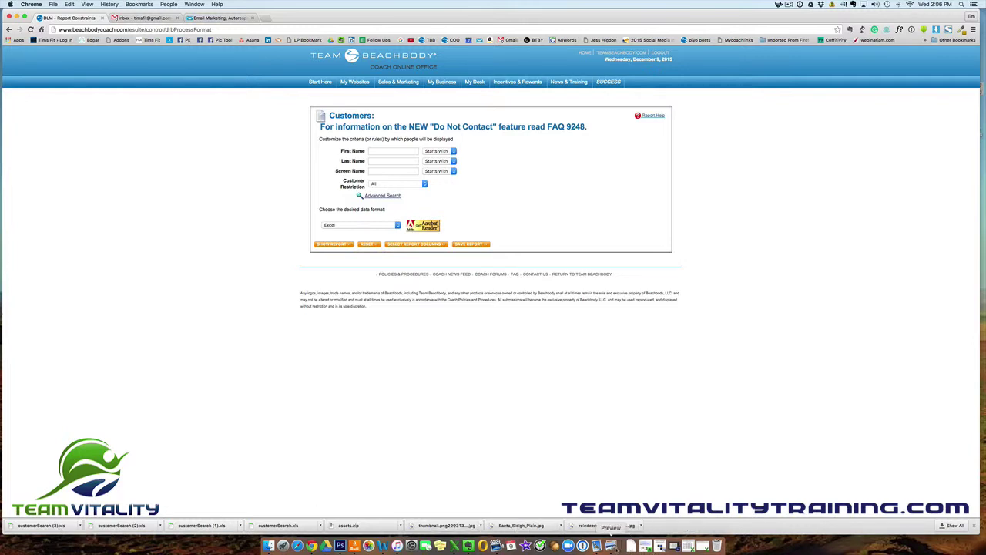
click(42, 525)
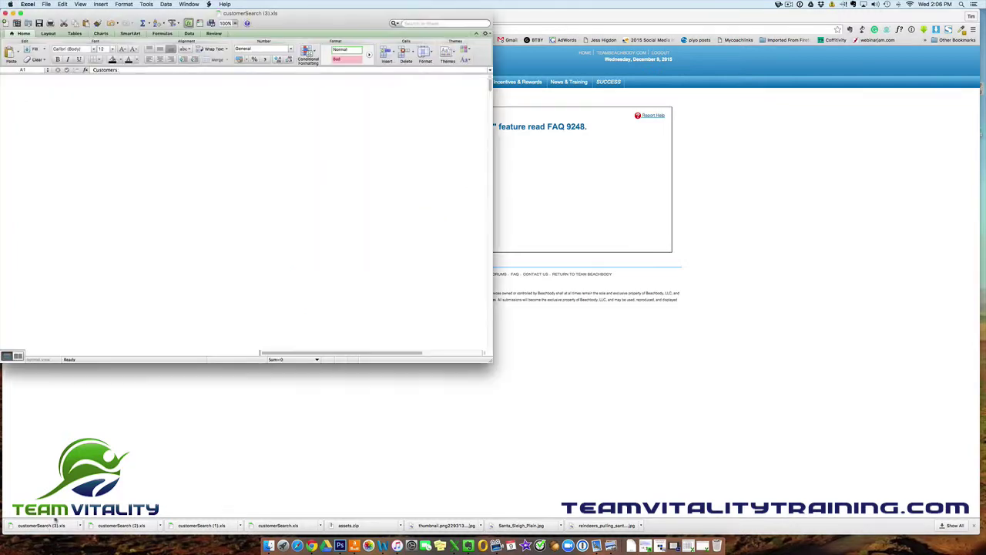
Look through the customer name and email rows in the spreadsheet, checking for entries marked Restricted
click(106, 133)
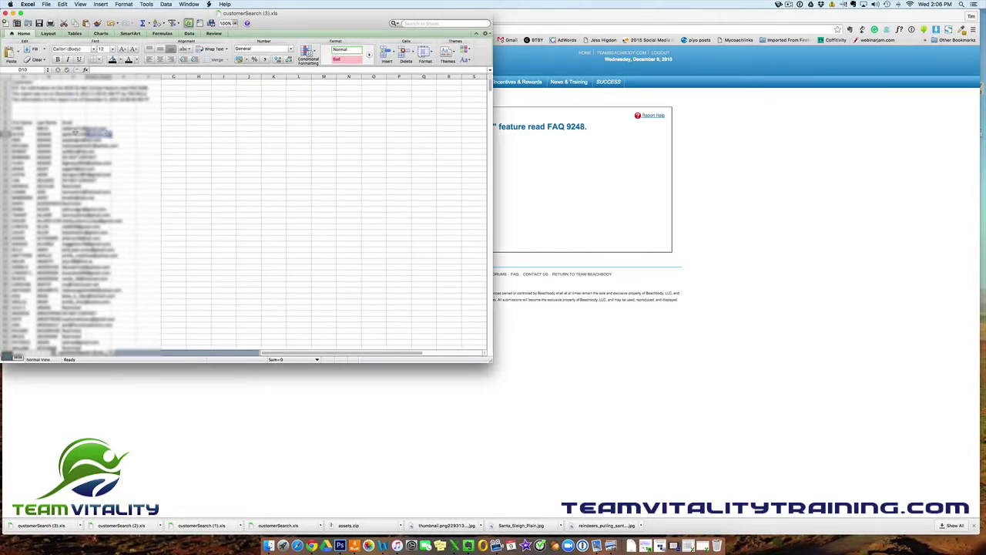
scroll(69, 132, down, 10)
scroll(68, 132, up, 10)
drag(27, 128, 108, 227)
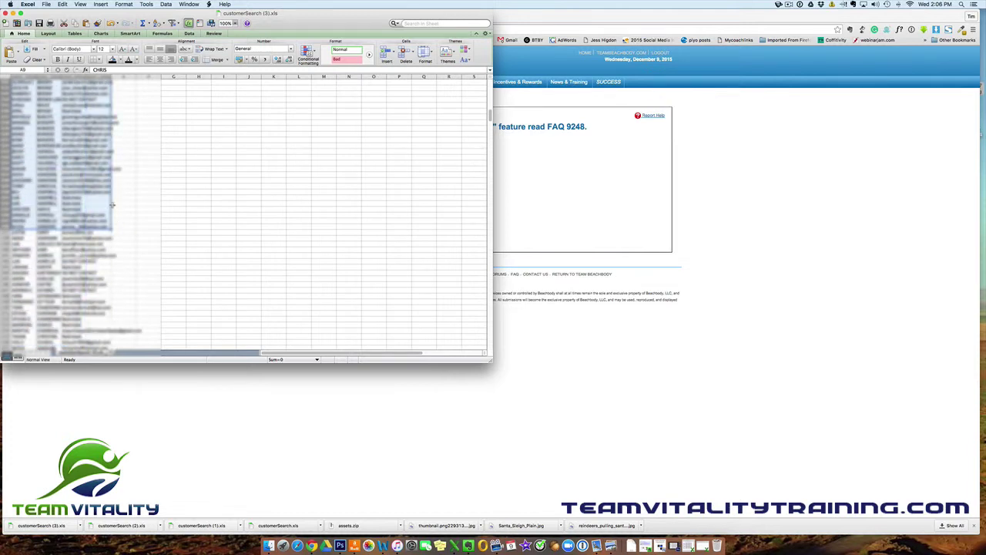
scroll(89, 219, up, 5)
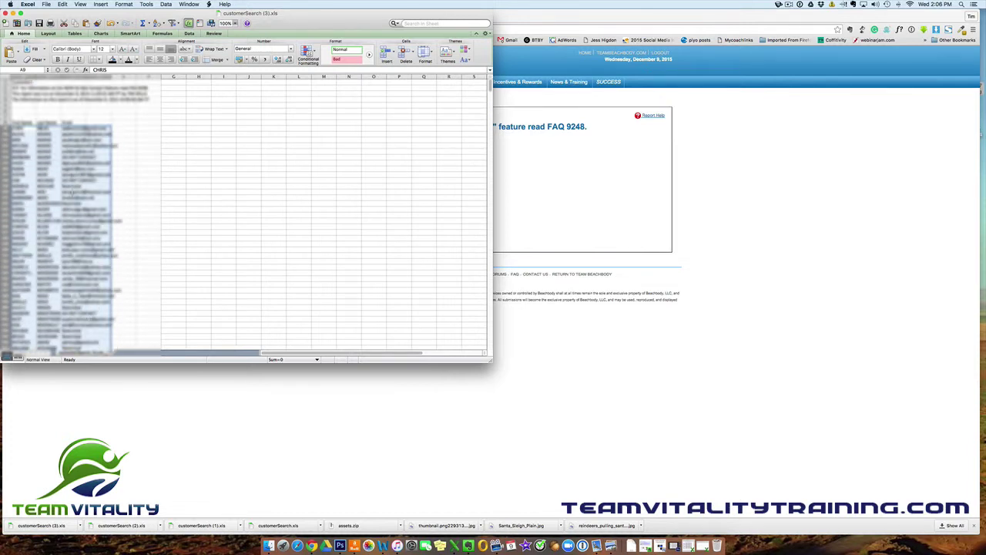
click(73, 187)
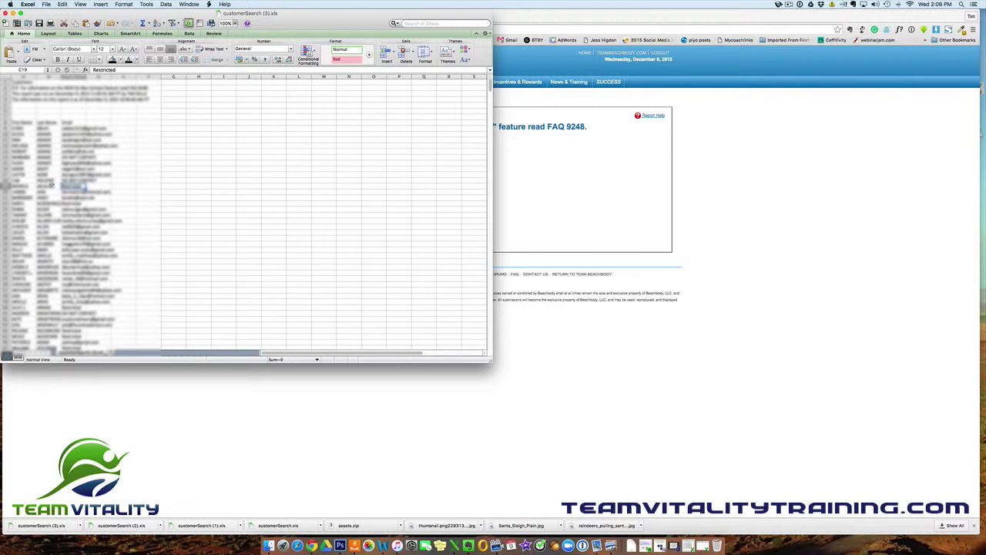
Copy a block of customer rows with first name, last name and email, starting at cell A9
scroll(54, 185, down, 3)
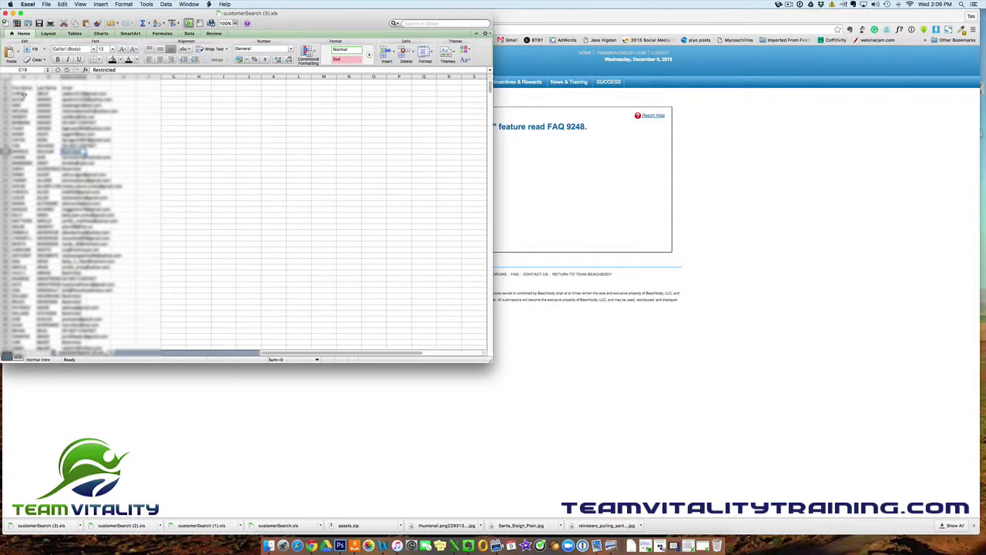
drag(20, 94, 106, 262)
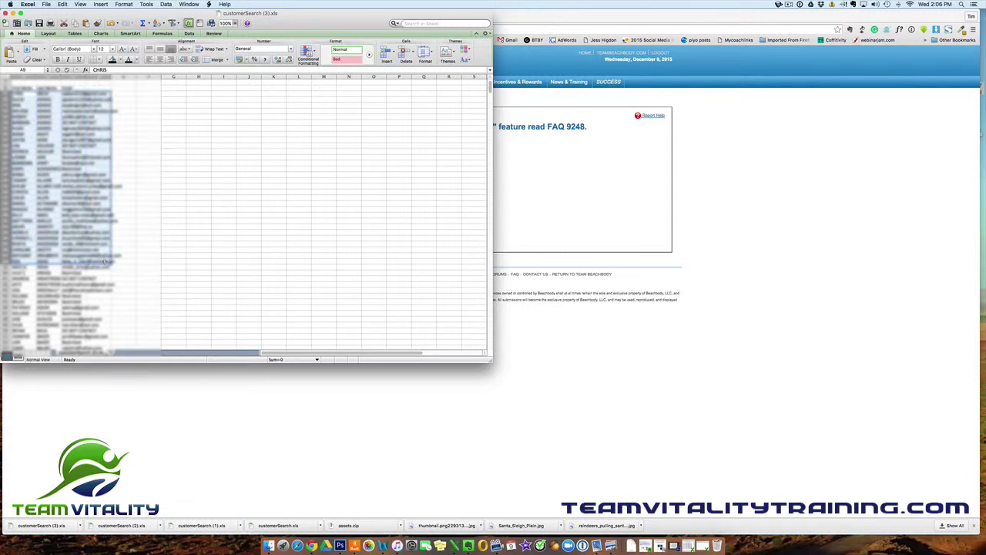
key(super+c)
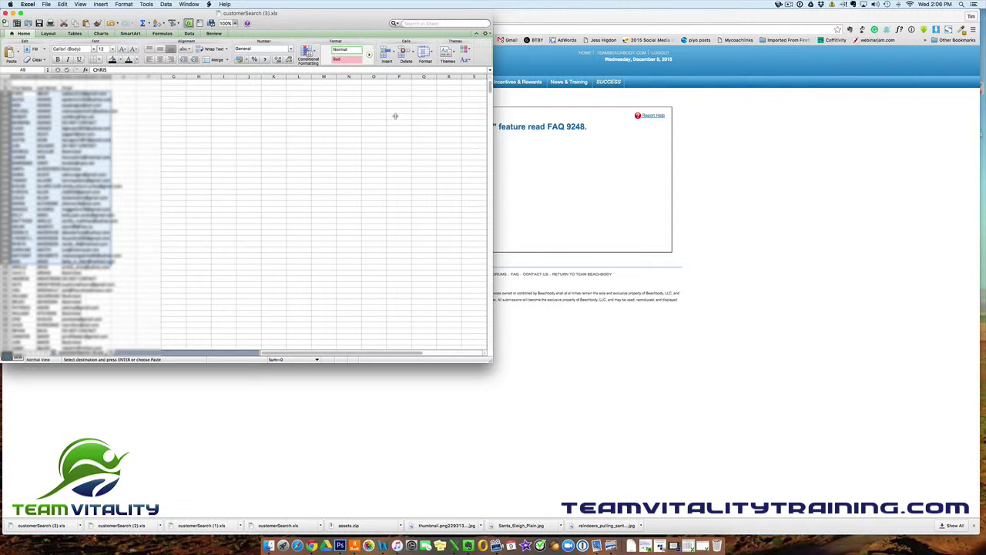
Switch to GetResponse in the browser and open the Import Contacts page
click(525, 25)
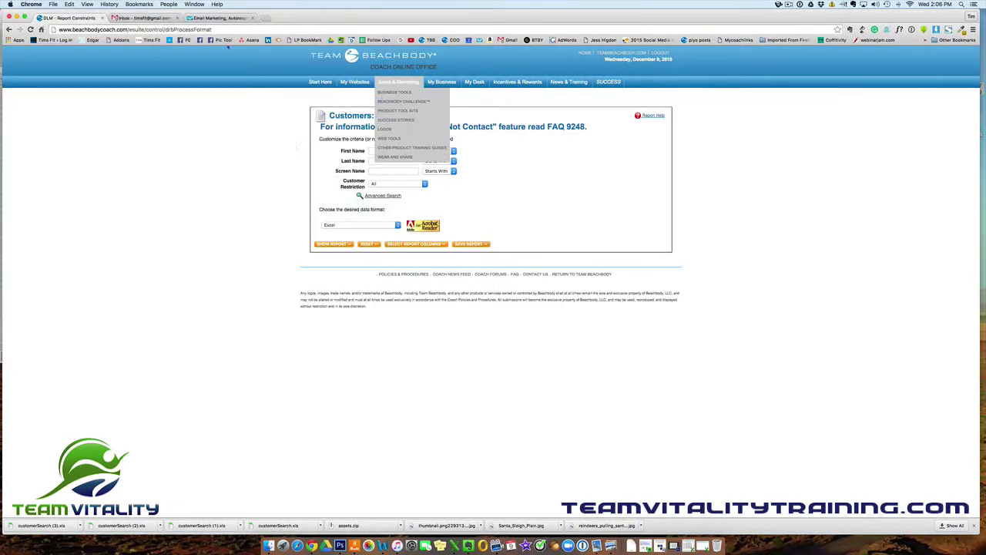
click(218, 18)
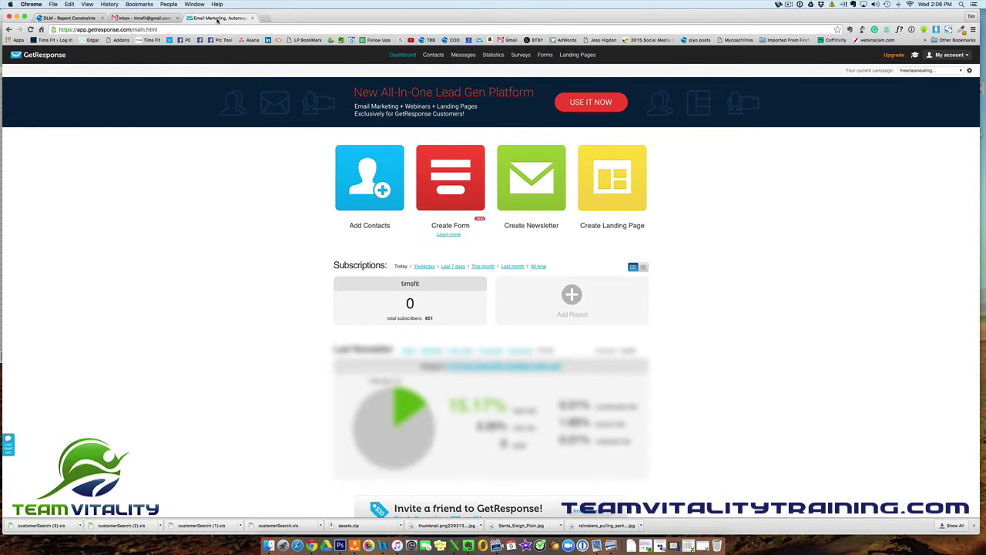
mouse_move(433, 59)
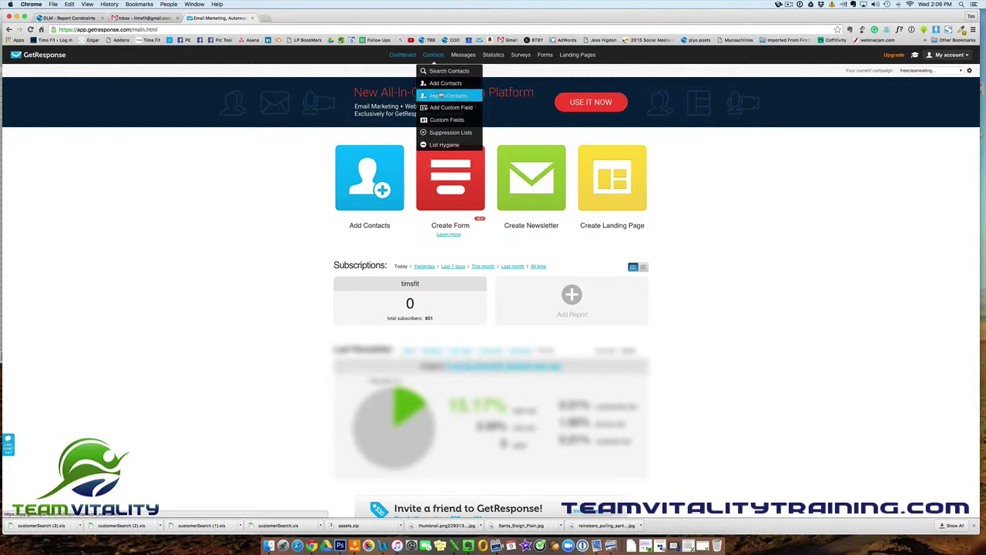
click(449, 95)
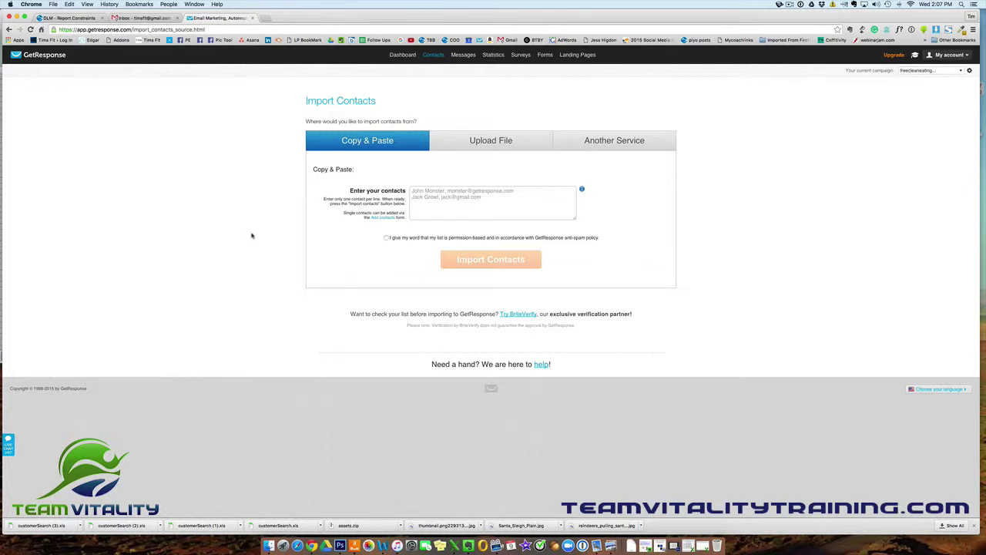
Paste the copied customer rows as the contacts to import and confirm that the list is permission-based
click(421, 194)
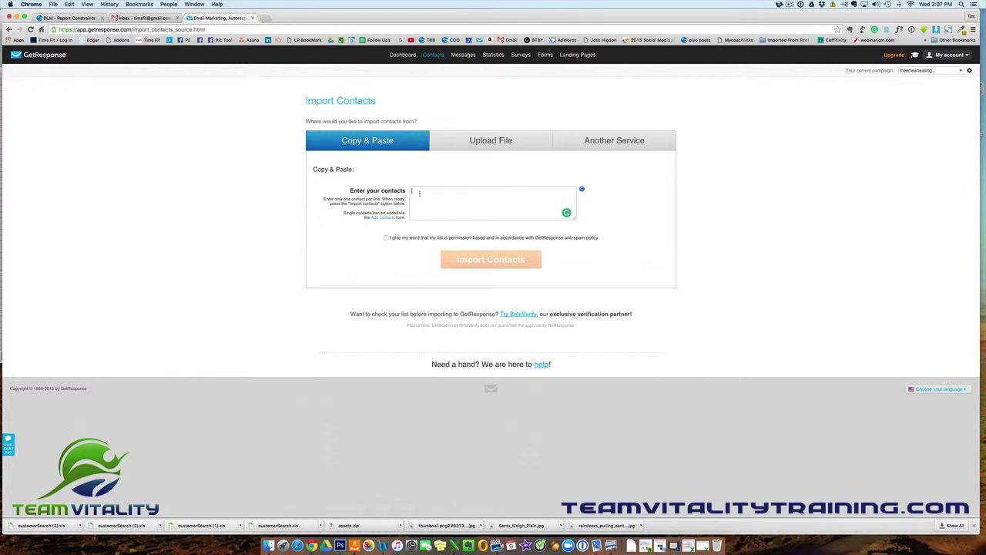
key(super+v)
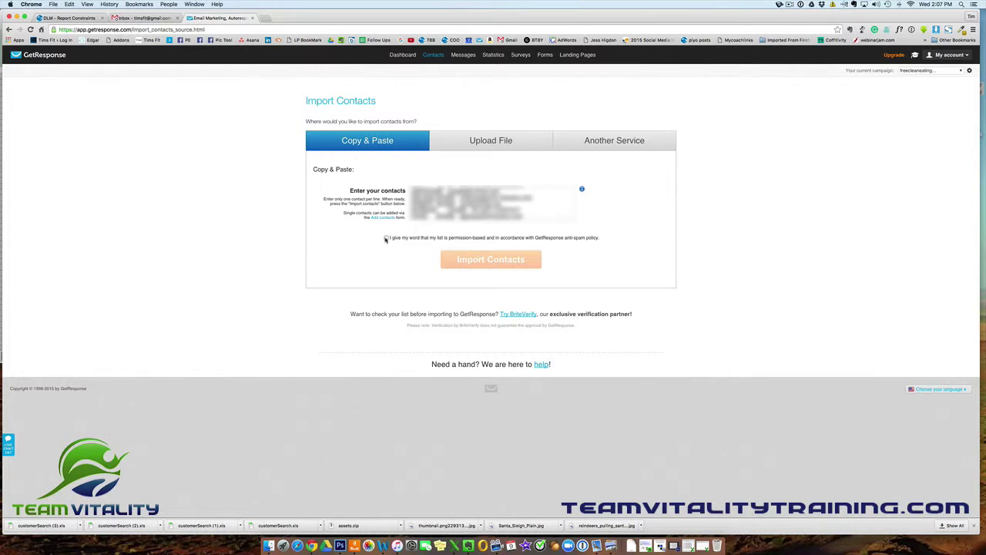
click(387, 238)
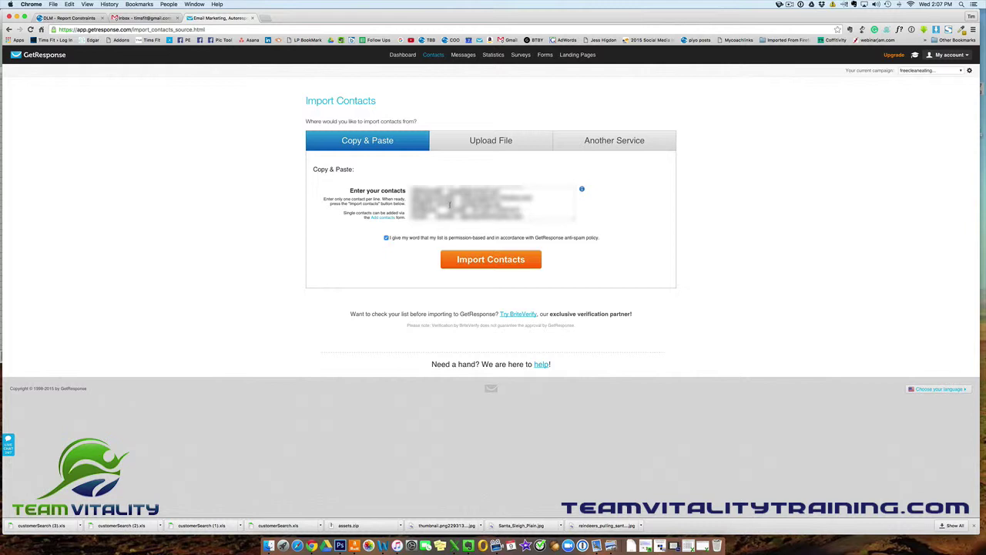
Delete all pasted contacts except the first two and submit the list for import
drag(450, 204, 408, 199)
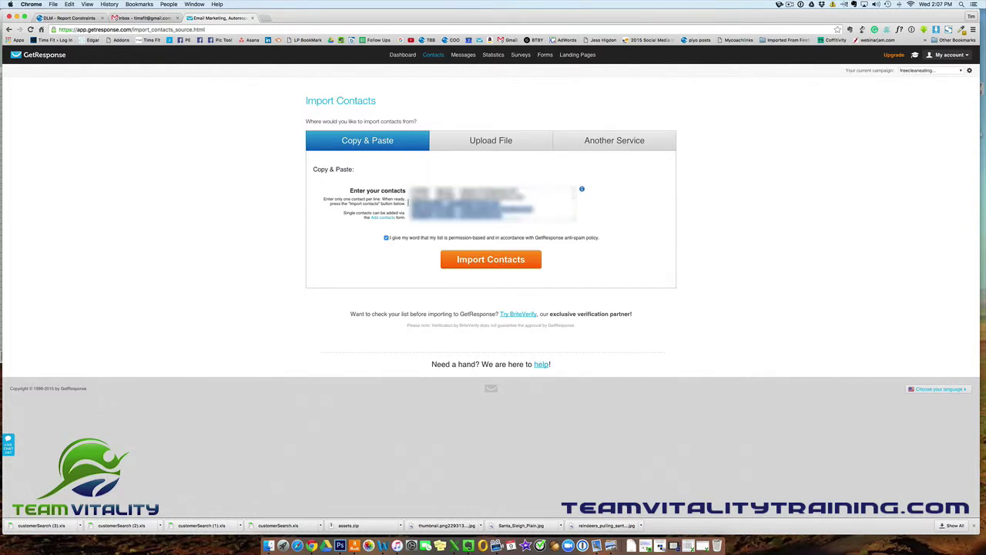
key(BackSpace)
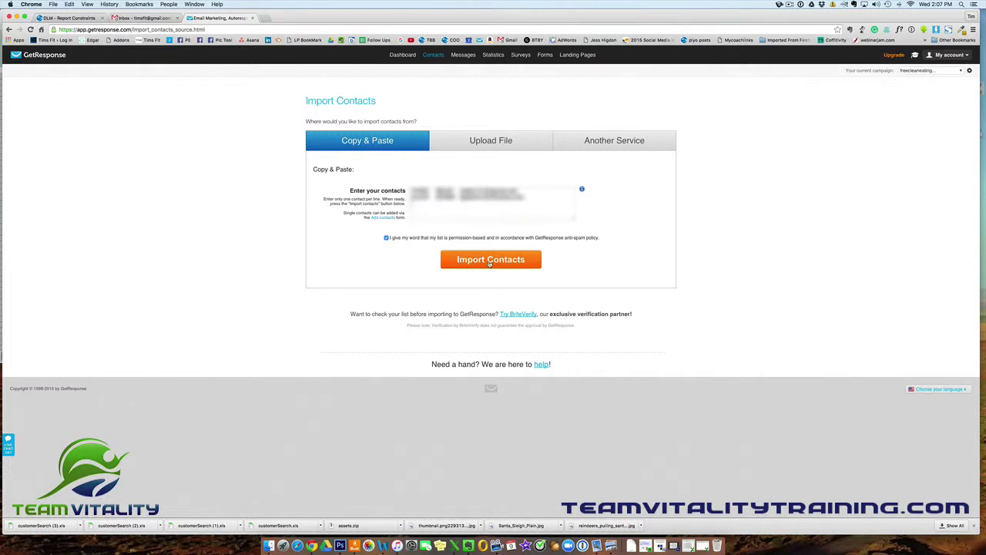
click(489, 263)
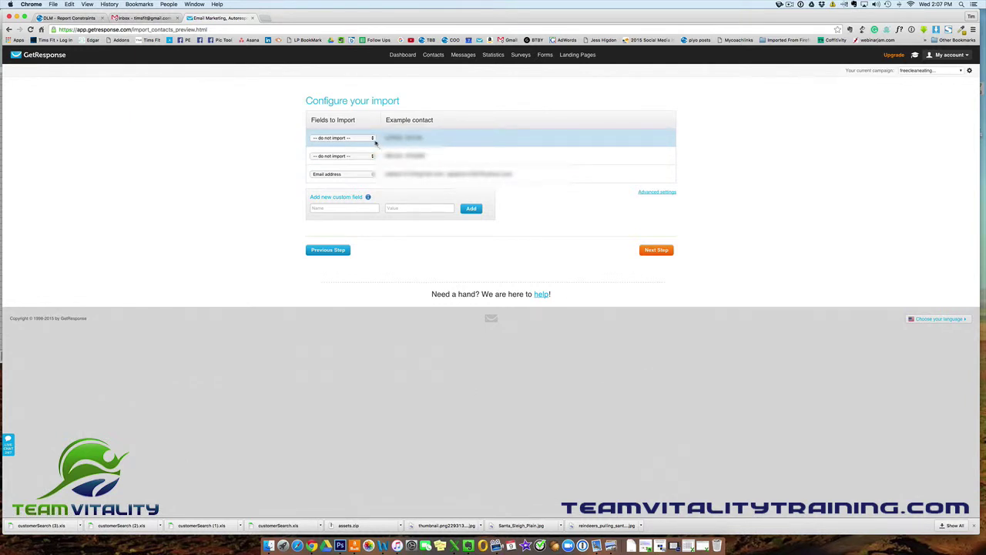
Map the first import column to First Name and the second to Last Name, and continue to the import settings
click(373, 140)
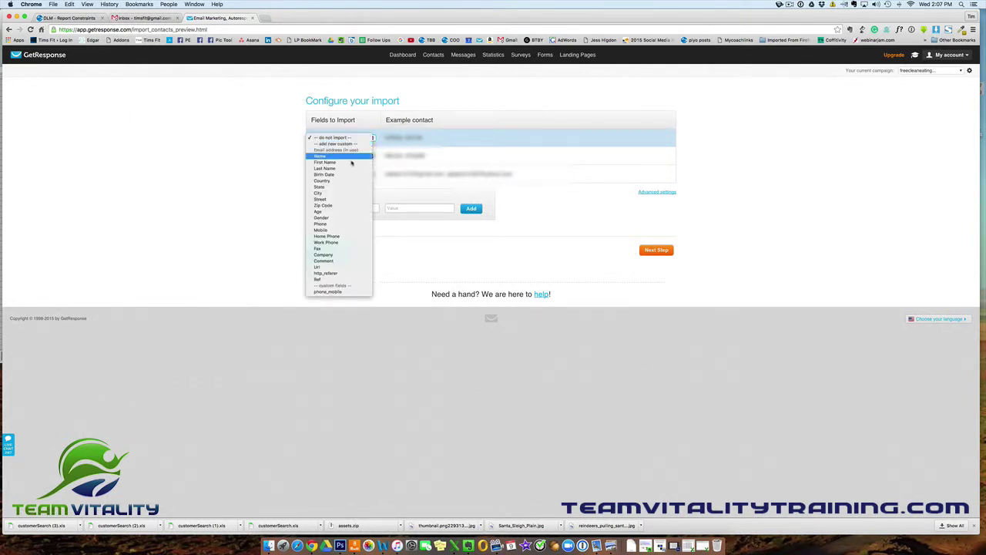
click(349, 163)
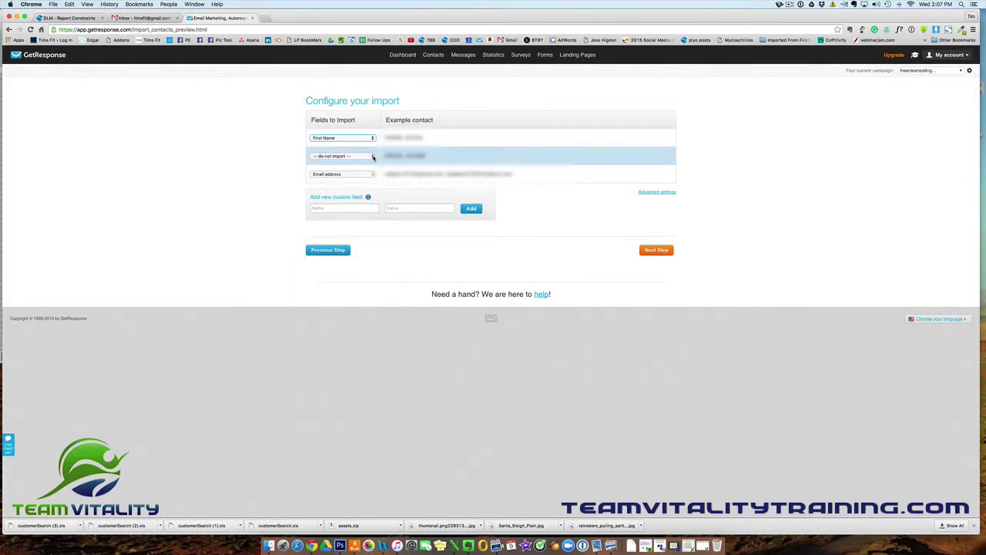
click(373, 157)
click(336, 187)
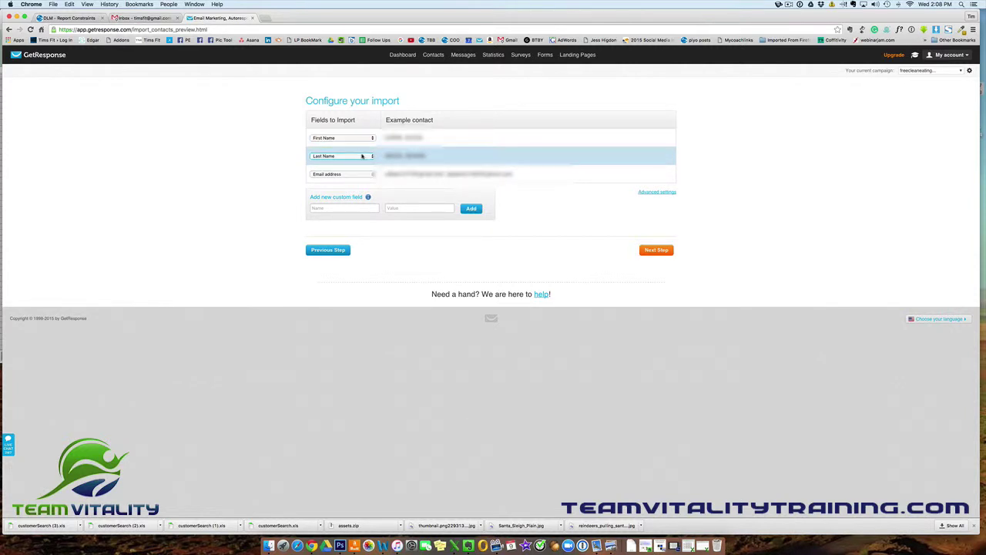
click(656, 250)
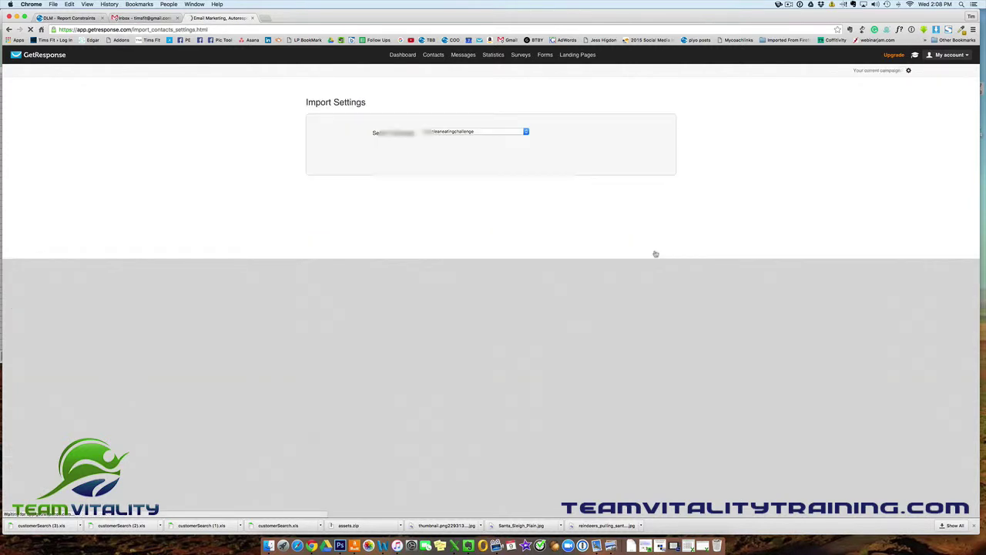
Choose the timsfit campaign as the import destination and finish the import
click(523, 133)
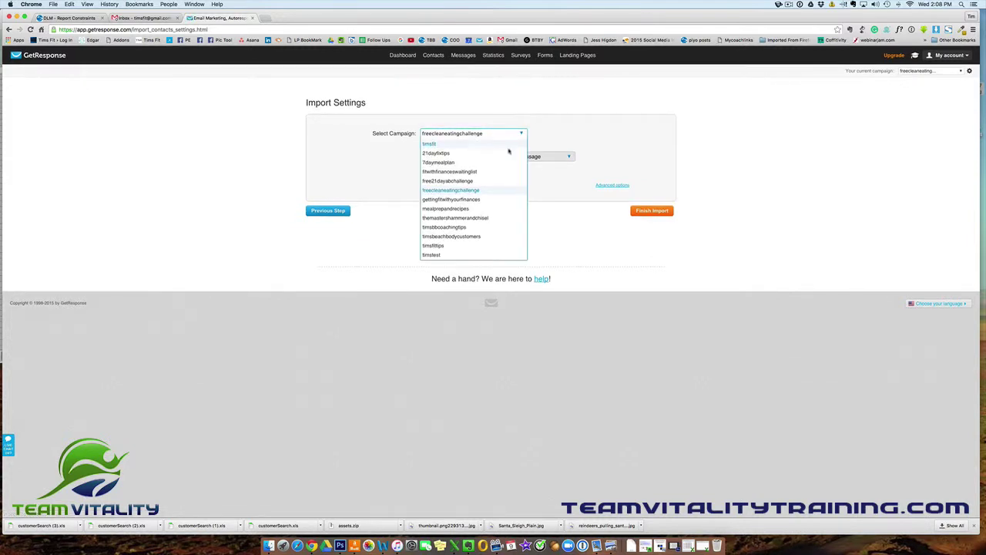
click(441, 144)
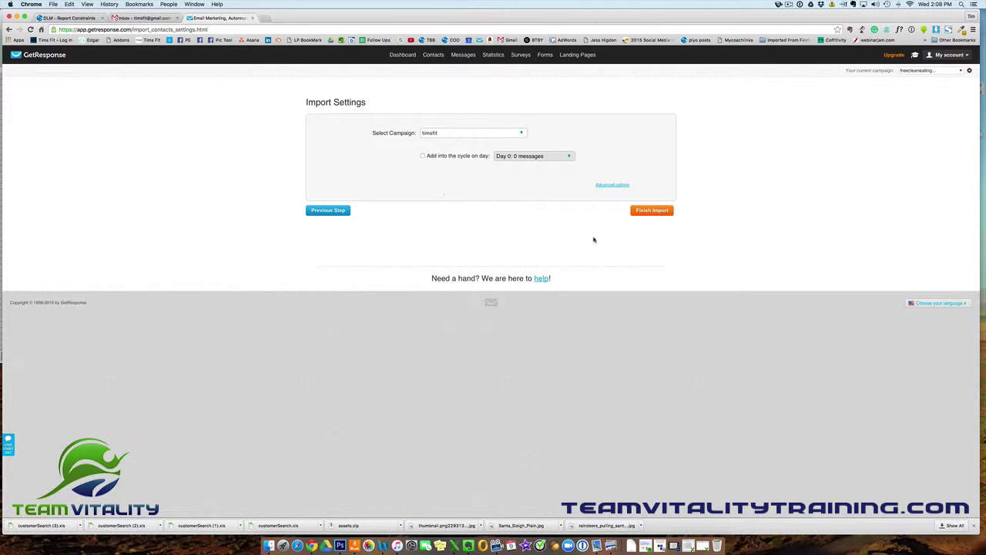
click(652, 215)
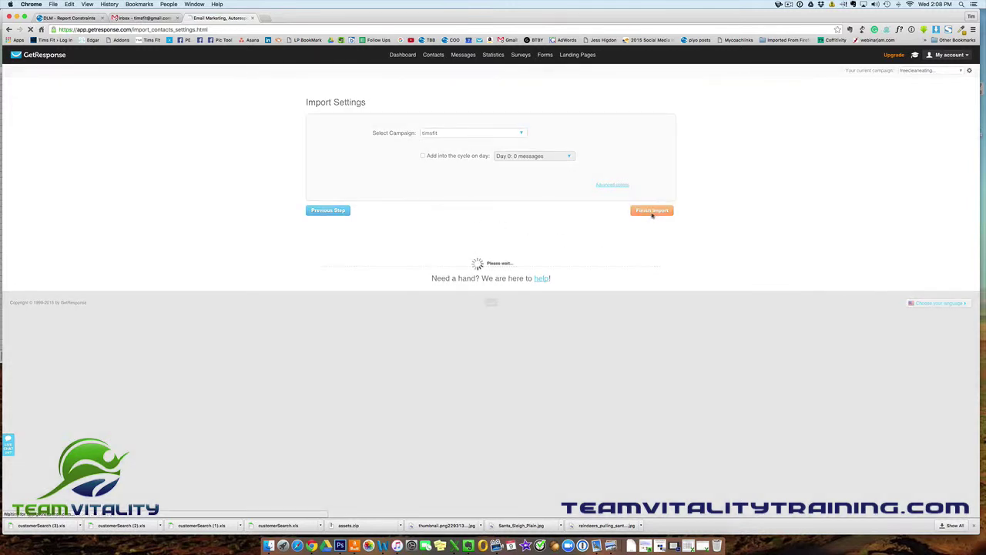